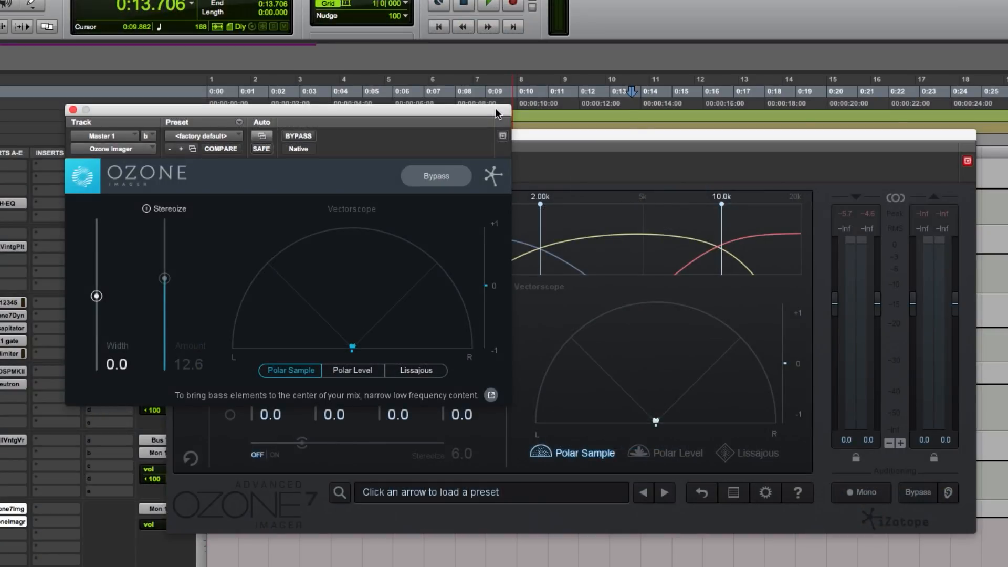
- Try widening the Master 1 imager to a Width of 83.0, and reset the Width to 0.0
click(716, 147)
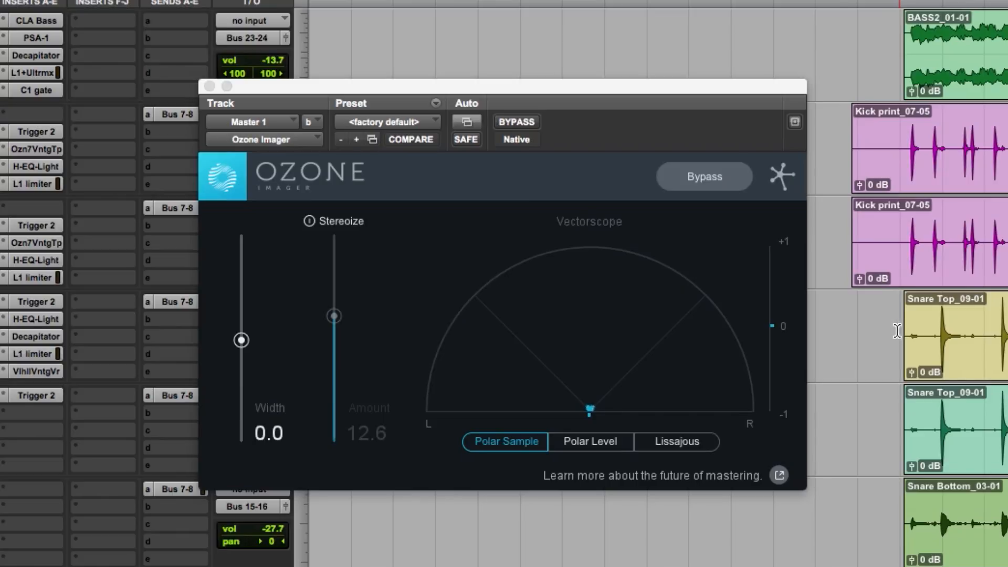
drag(241, 341, 252, 282)
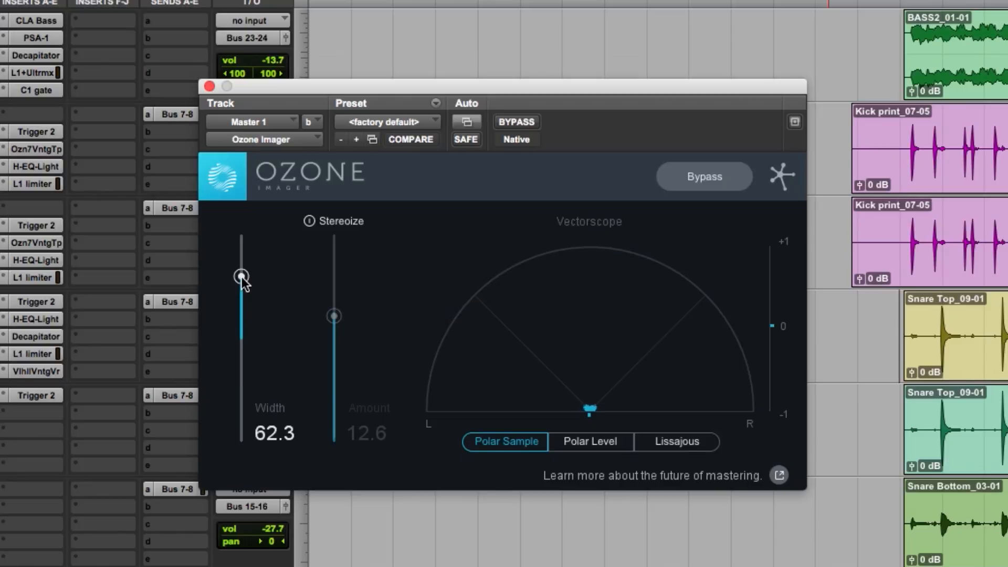
drag(242, 278, 246, 253)
alt+click(244, 404)
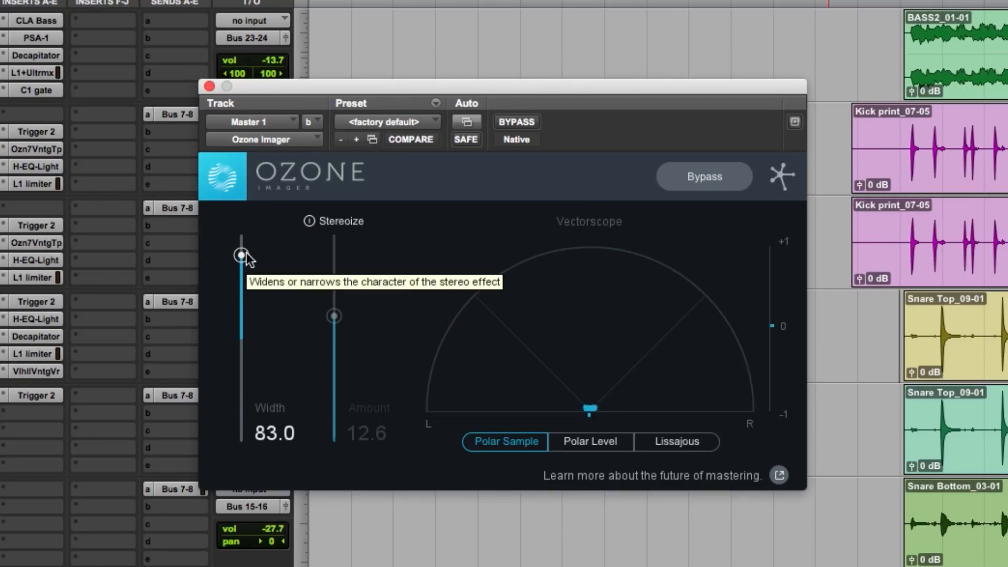
alt+click(247, 253)
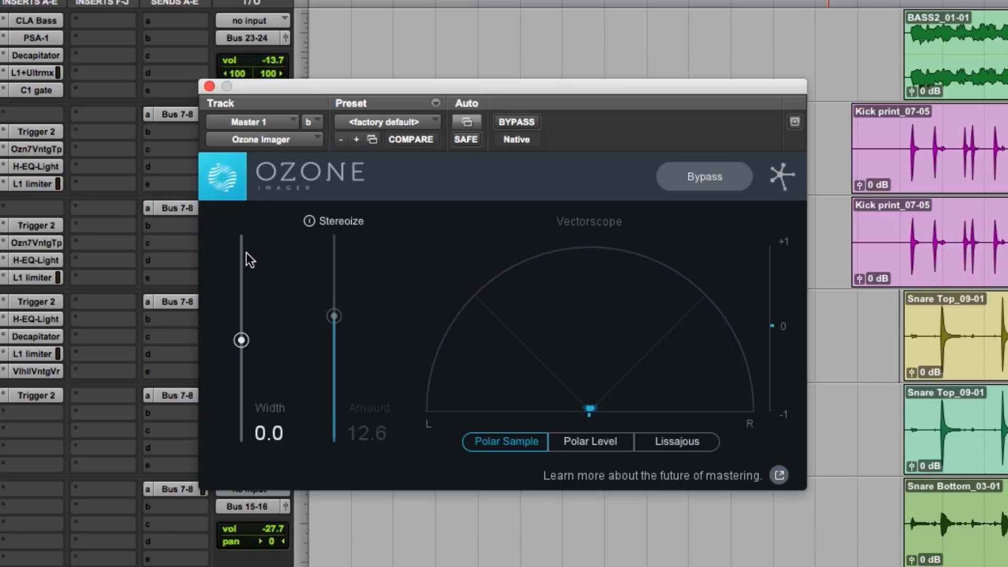
- Enable Stereoize on the Master 1 imager, set its Amount to 15.2 and start playback
click(351, 222)
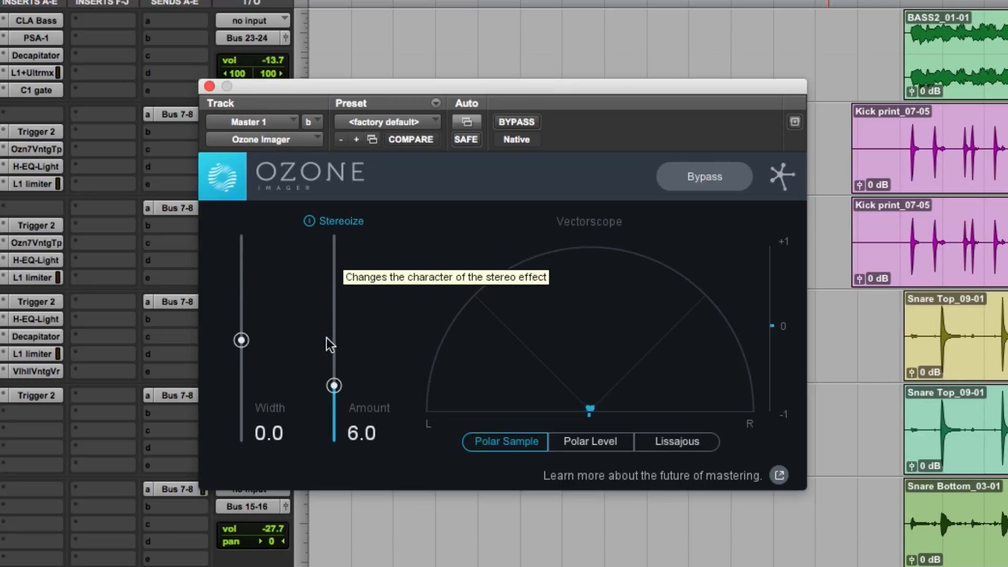
drag(339, 387, 337, 289)
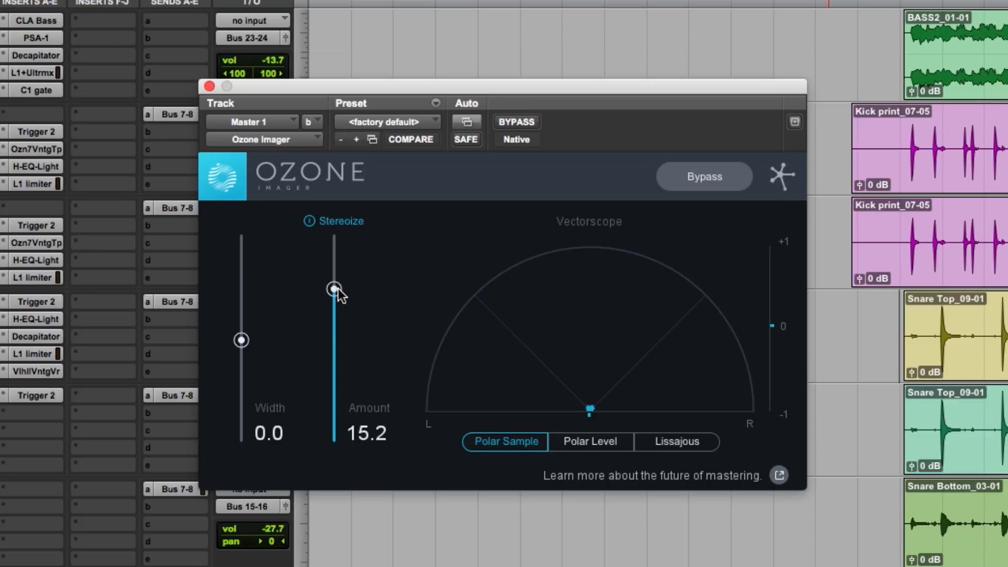
key(space)
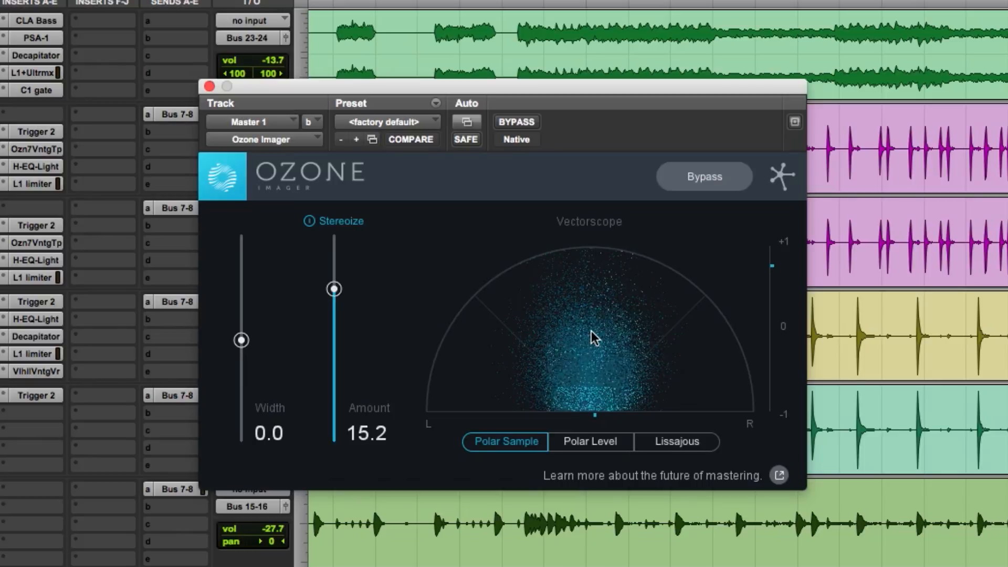
- Compare the playing mix in the Polar Level, Polar Sample and Lissajous vectorscope modes
click(607, 442)
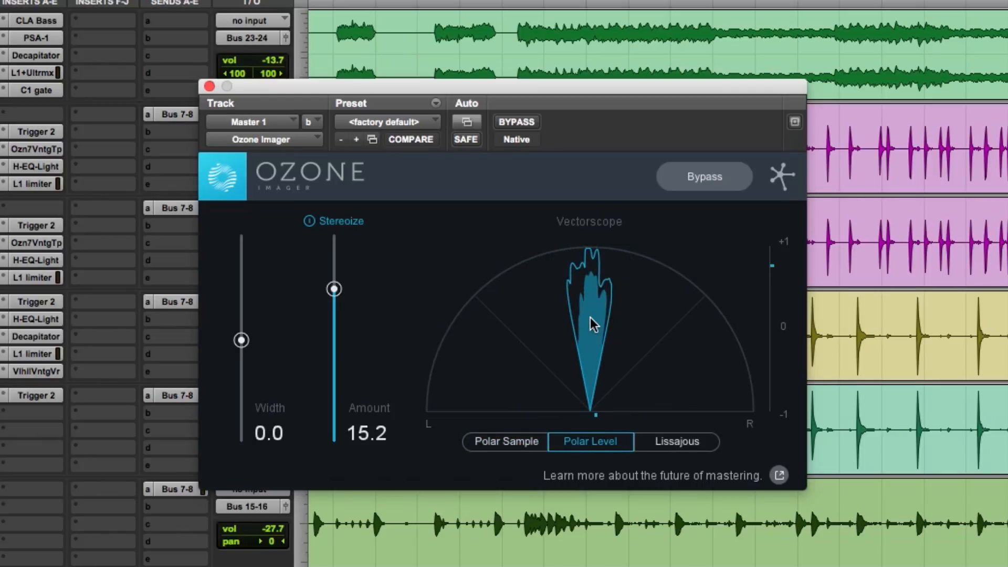
click(506, 441)
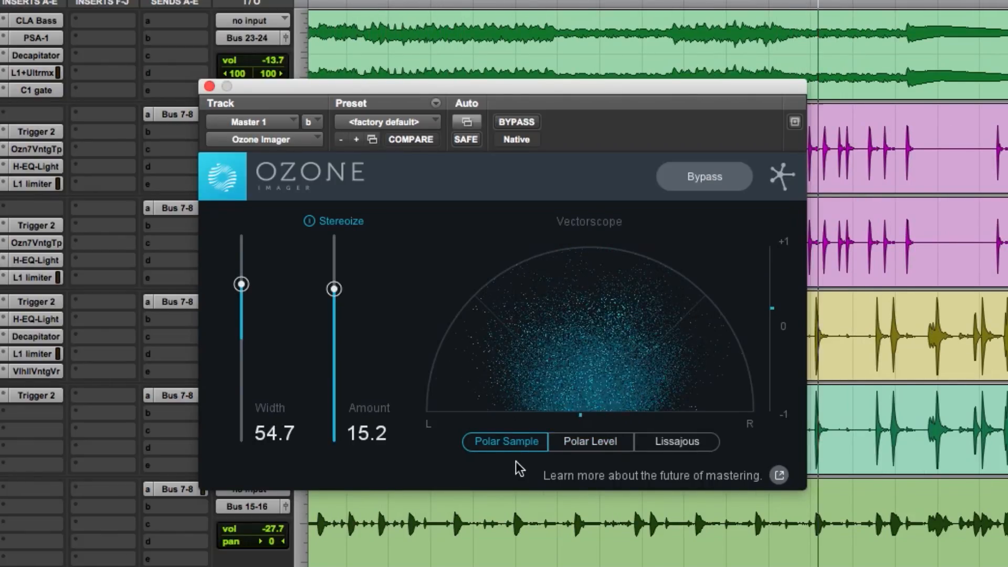
click(576, 451)
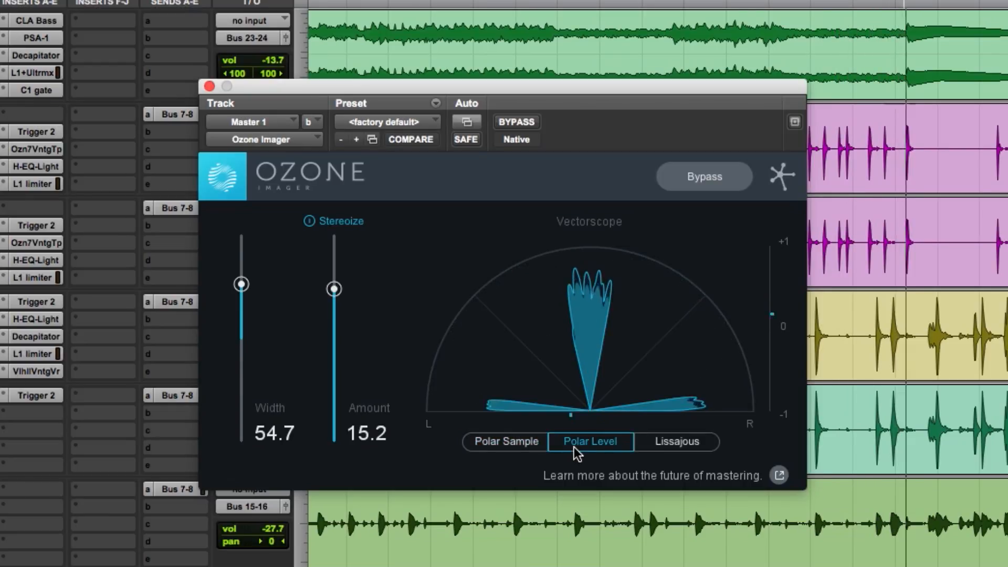
click(670, 445)
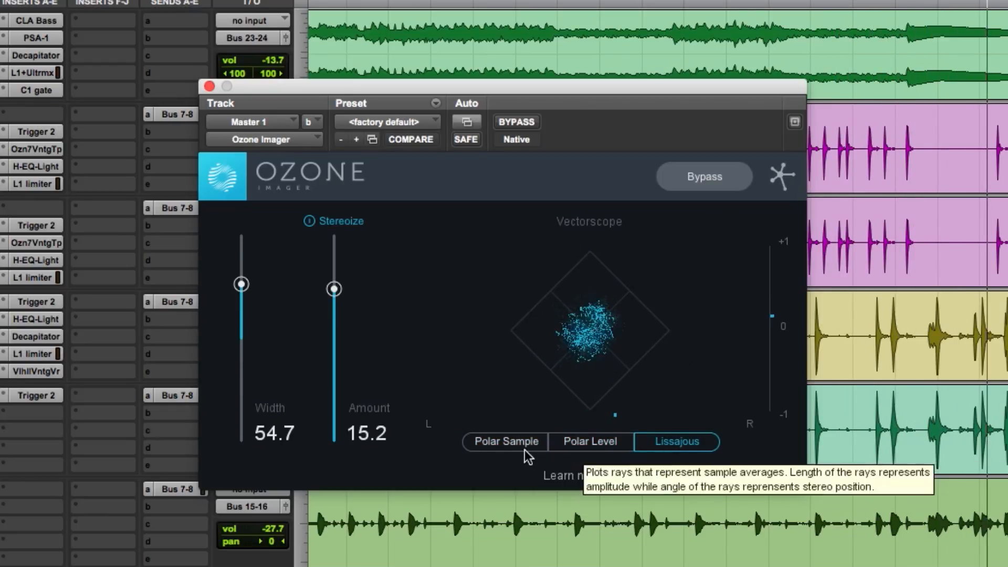
click(504, 445)
click(581, 448)
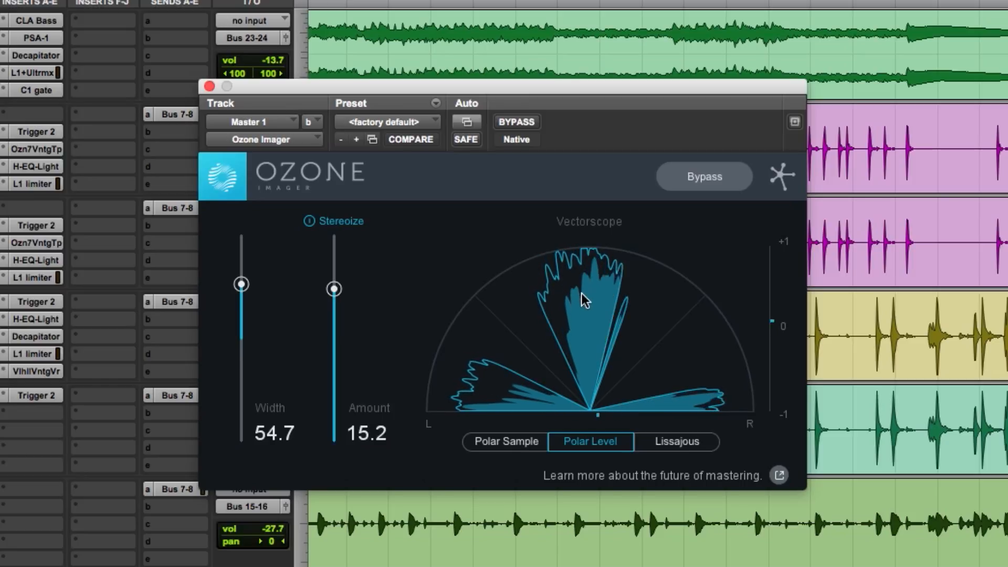
click(692, 447)
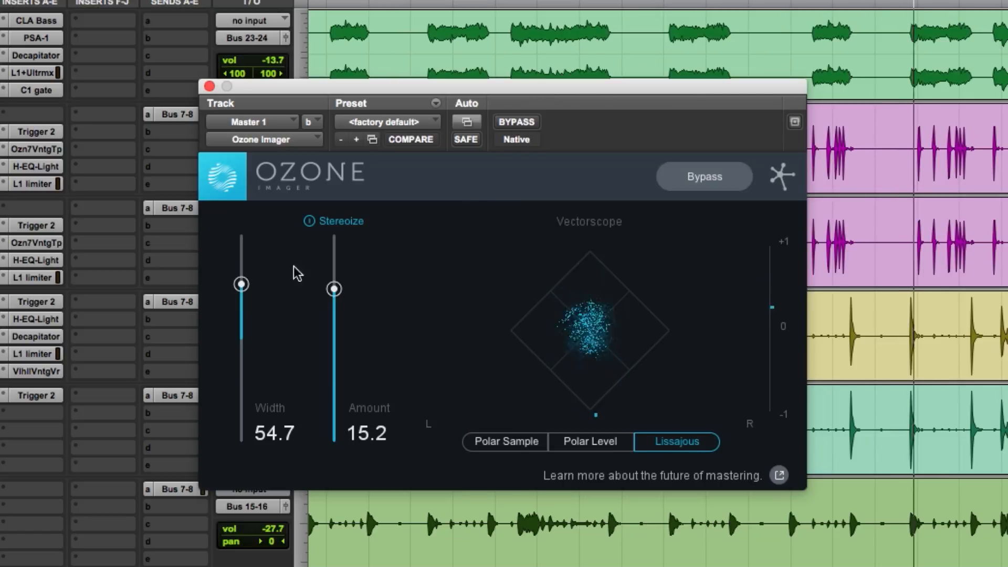
- Adjust the Master 1 imager's Width, trying 50.9 before settling on 33.0
drag(243, 285, 247, 322)
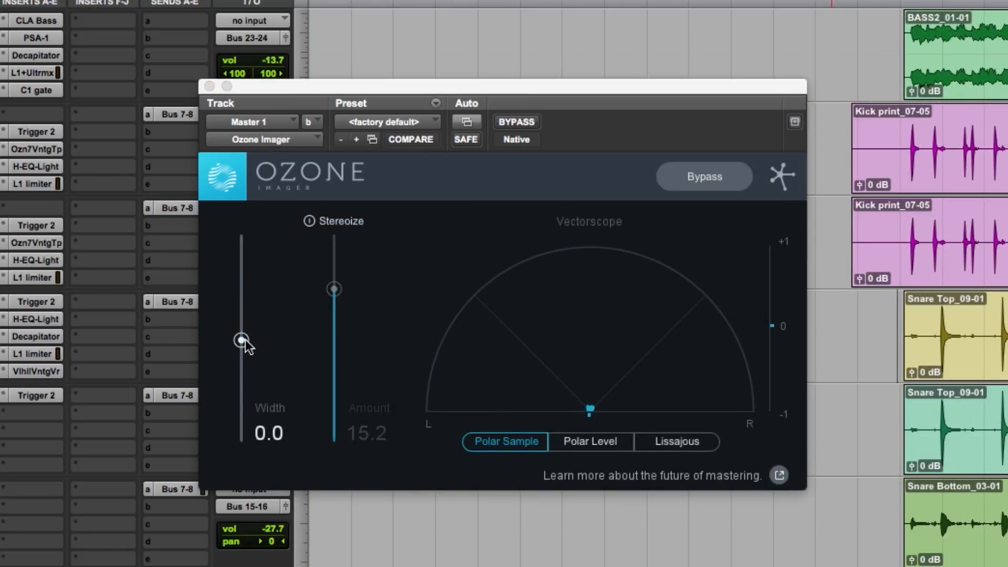
drag(242, 341, 243, 288)
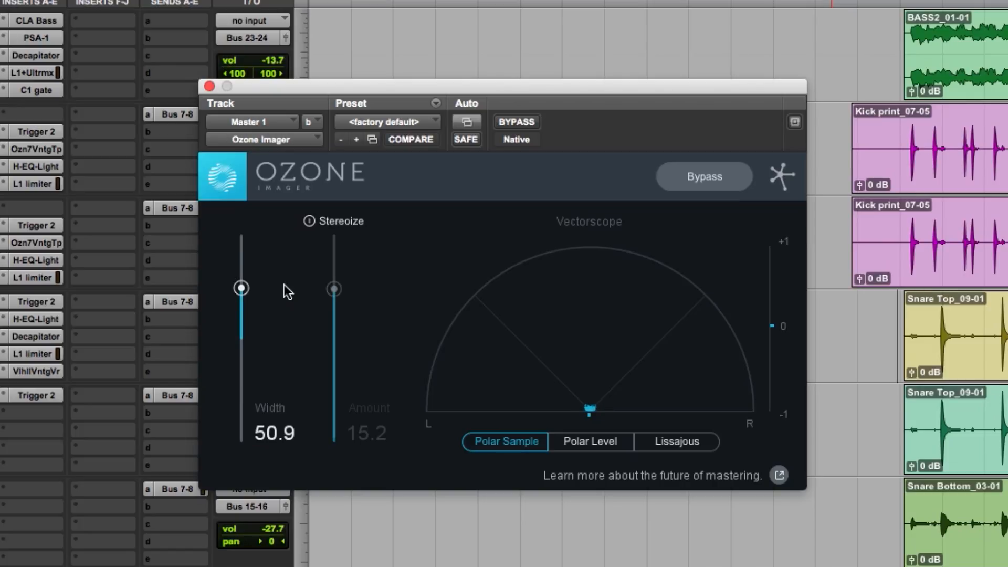
drag(242, 289, 263, 308)
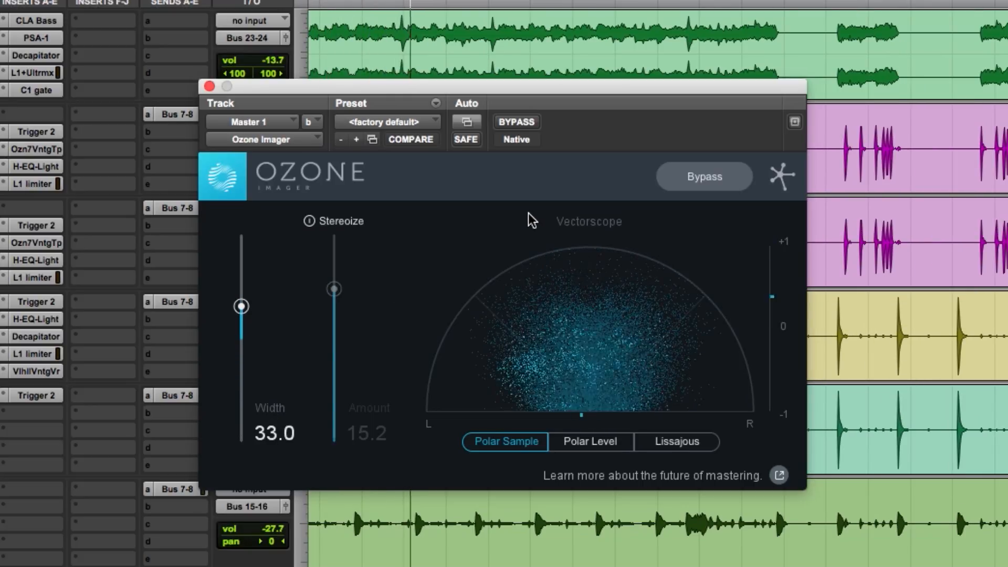
- Compare the playing mix with the Master 1 imager bypassed and active, and raise its Width slightly
click(681, 179)
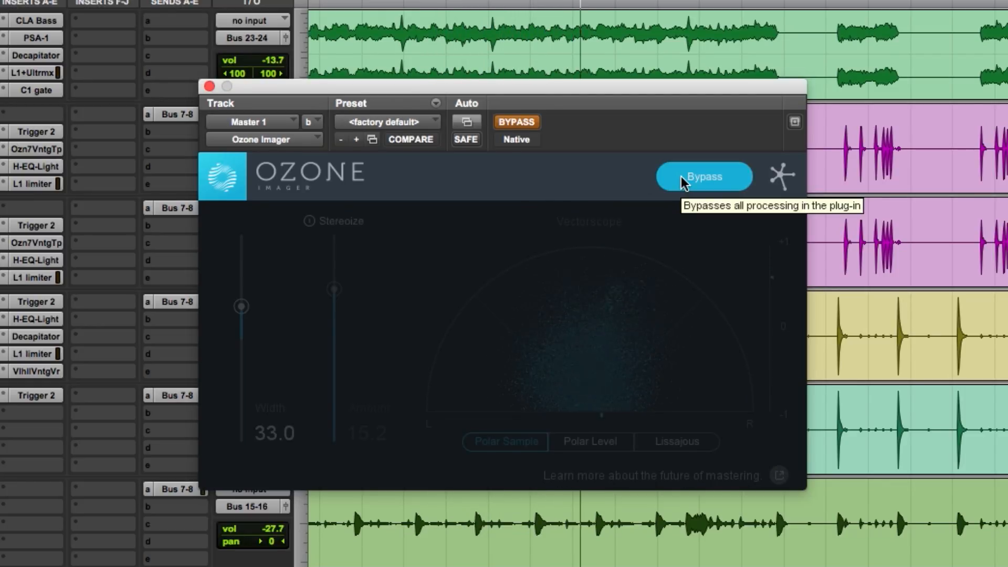
click(682, 181)
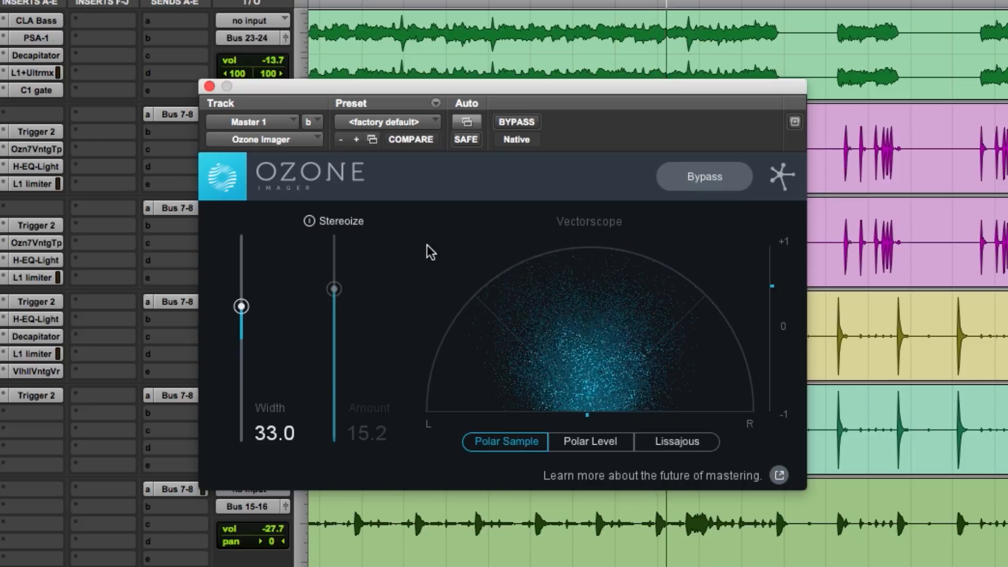
drag(241, 308, 241, 299)
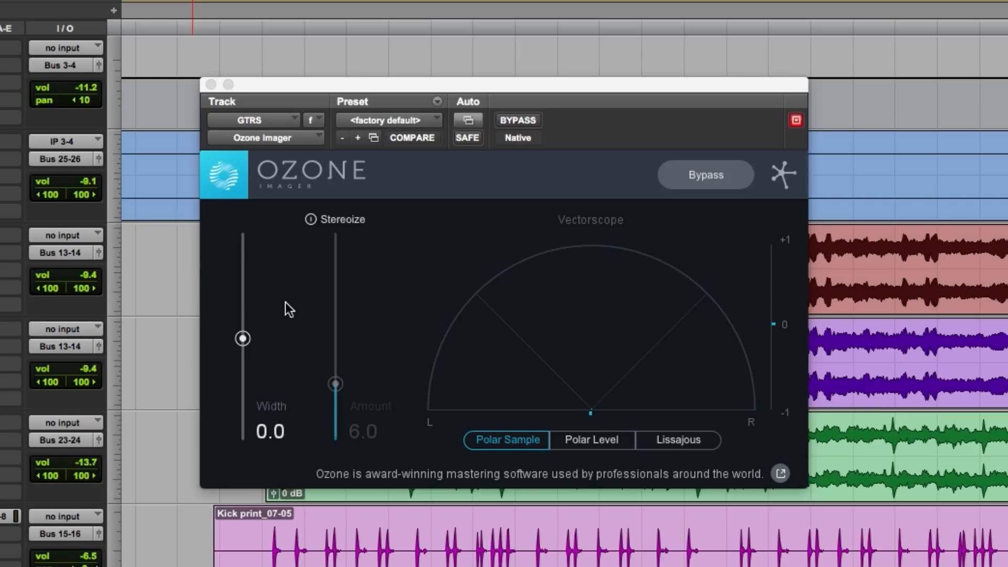
- Widen the GTRS imager to a Width of 77.4 during playback and replay the section
key(space)
drag(245, 338, 282, 261)
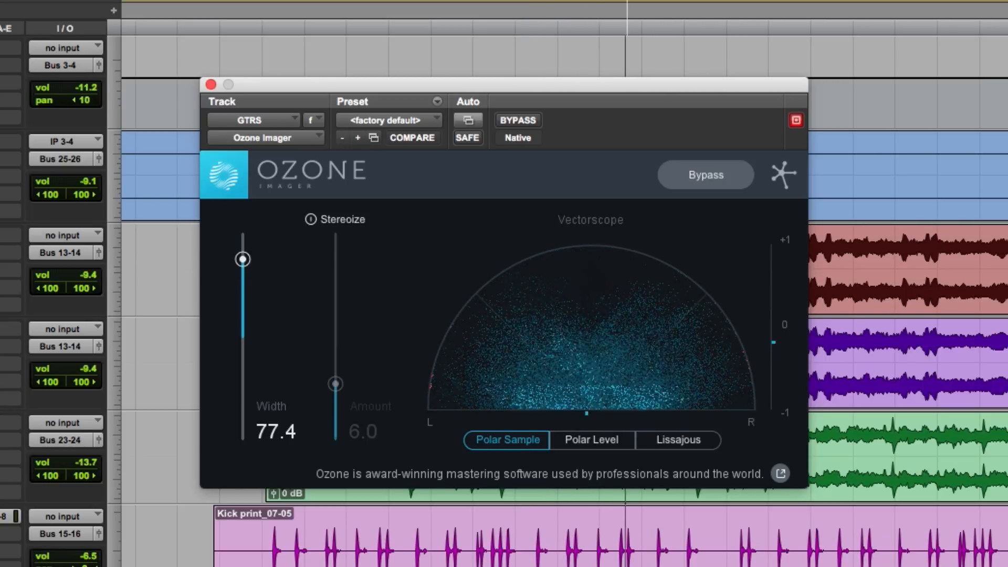
key(space)
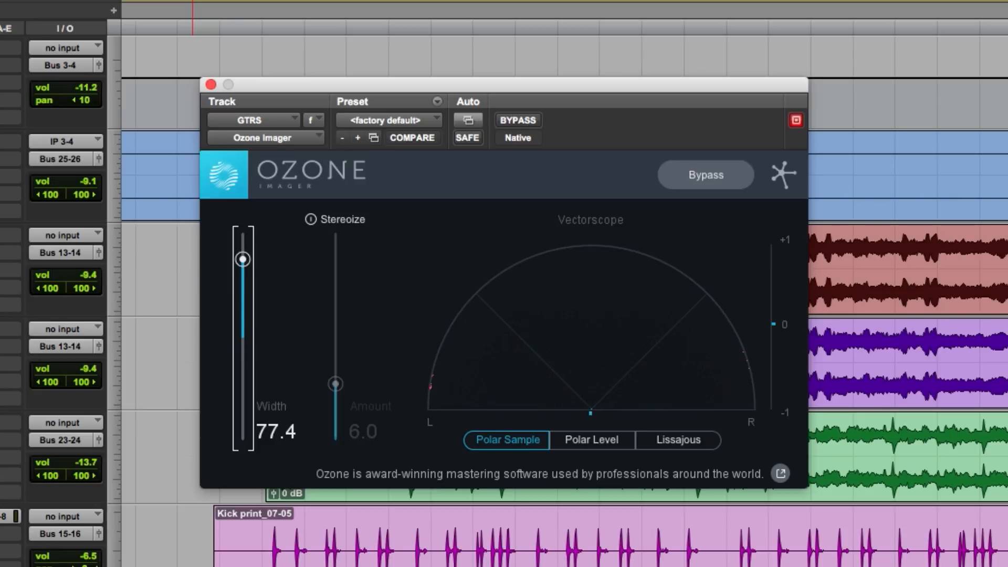
key(space)
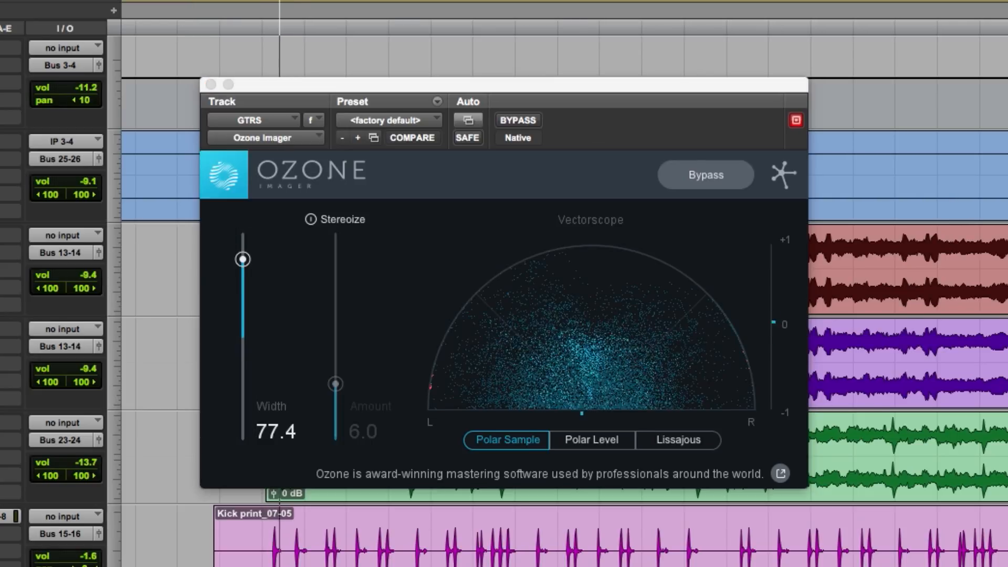
- Narrow the GTRS imager's Width during playback to 56.6, to 35.8 and slightly below that
drag(248, 258, 278, 279)
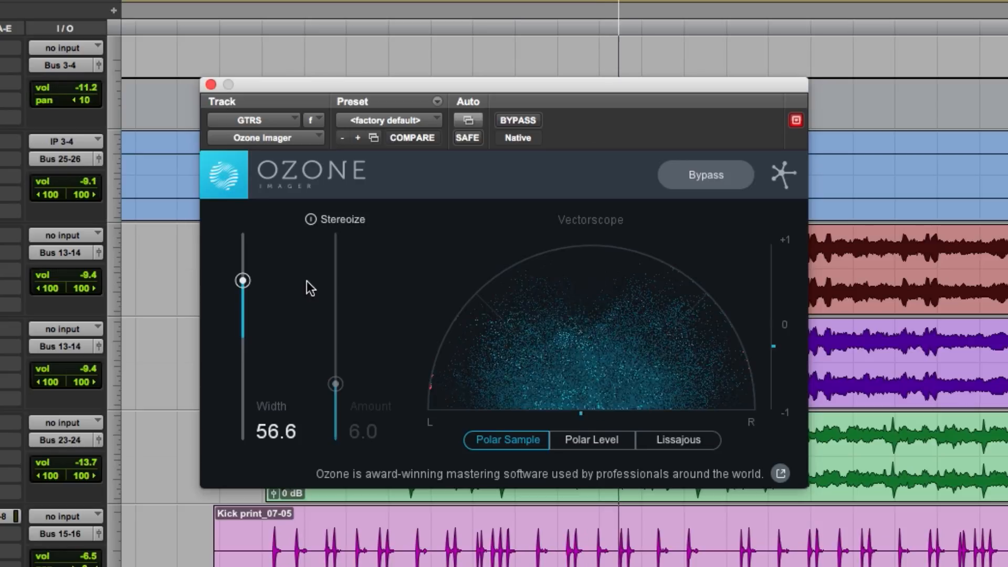
drag(249, 283, 252, 302)
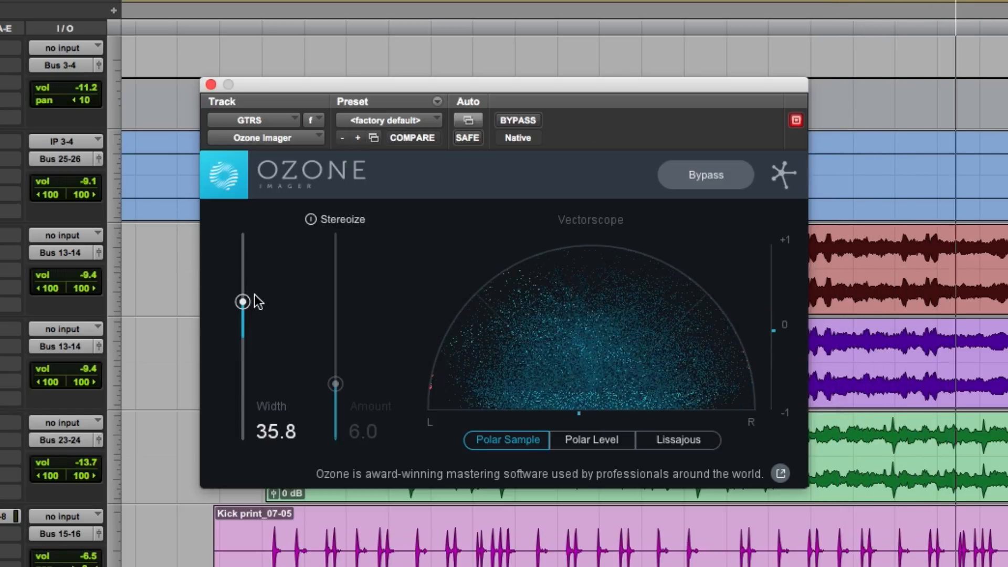
drag(243, 301, 242, 314)
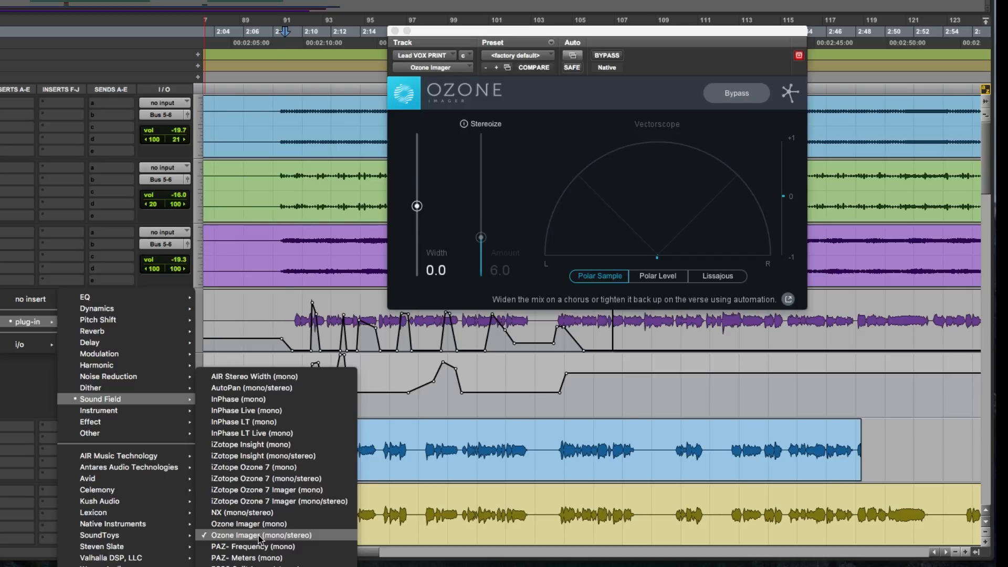
- Choose Ozone Imager (mono/stereo) as the insert on the Lead VOX PRINT track, reposition its window and enable Stereoize
click(259, 535)
drag(586, 33, 479, 43)
click(379, 133)
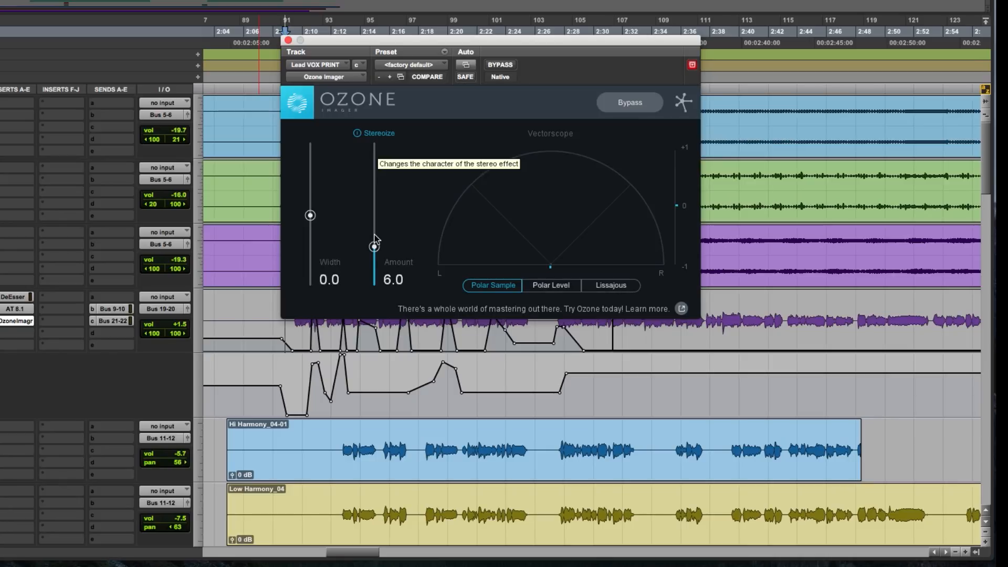
- Play the lead vocal and set its imager's Stereoize Amount to 14.0 and Width to 62.3
key(space)
drag(375, 247, 375, 188)
drag(330, 217, 323, 175)
- Compare the lead vocal with its imager bypassed and active, and stop playback
click(613, 102)
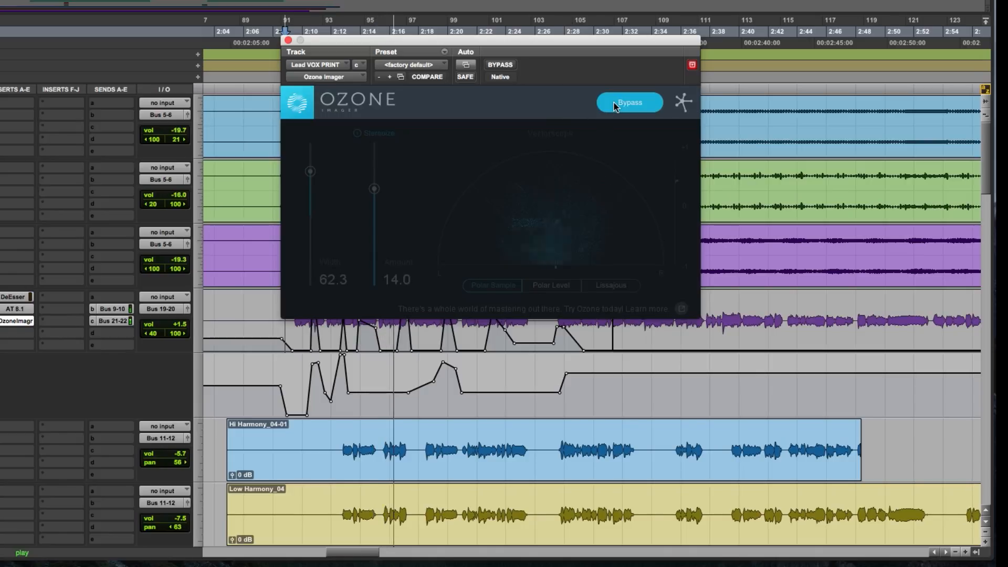
click(614, 102)
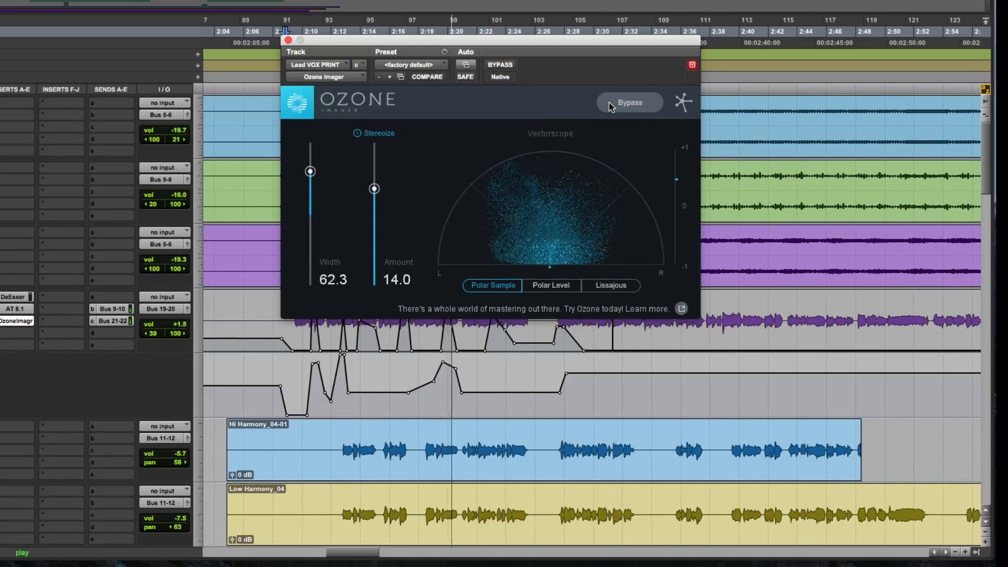
key(space)
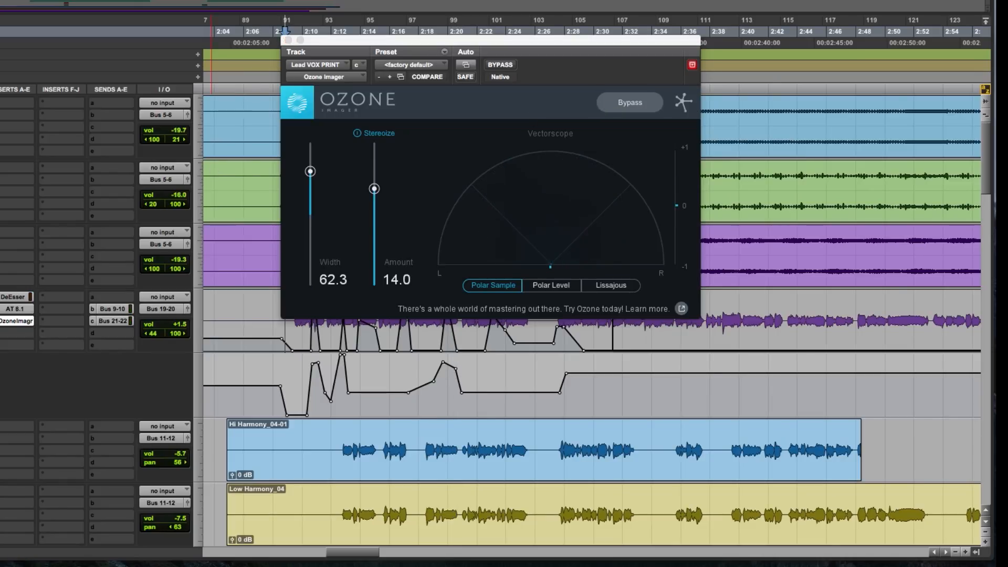
- Set the lead vocal imager's Width to 41.5 and Stereoize Amount to 13.0 during playback, and compare against bypass
key(space)
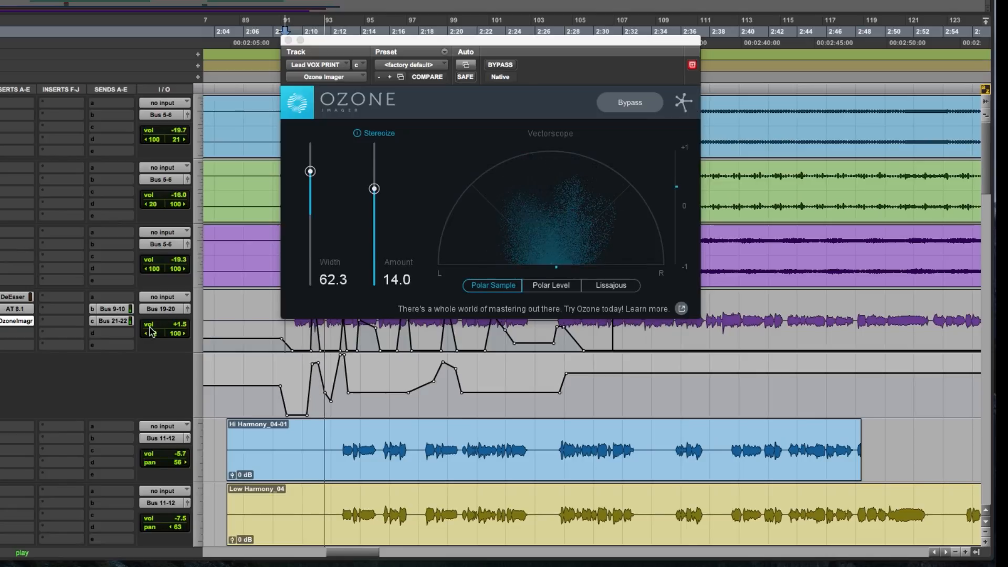
drag(310, 171, 310, 186)
drag(375, 189, 376, 198)
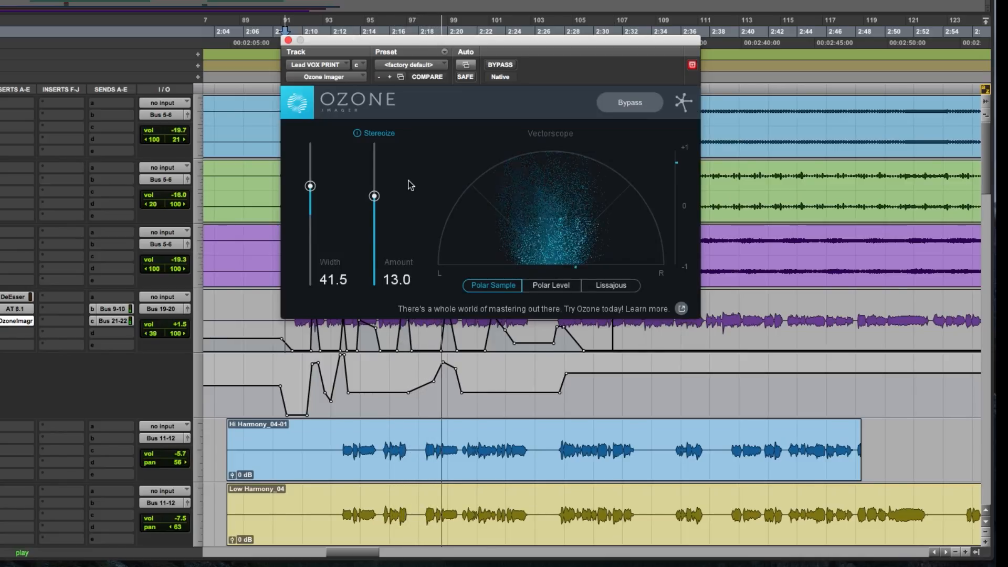
click(629, 105)
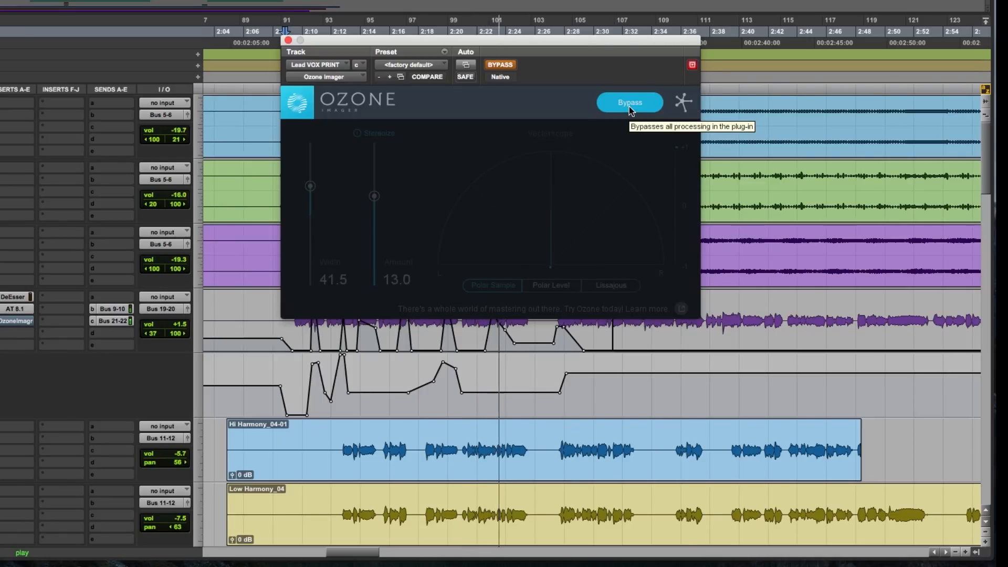
click(629, 105)
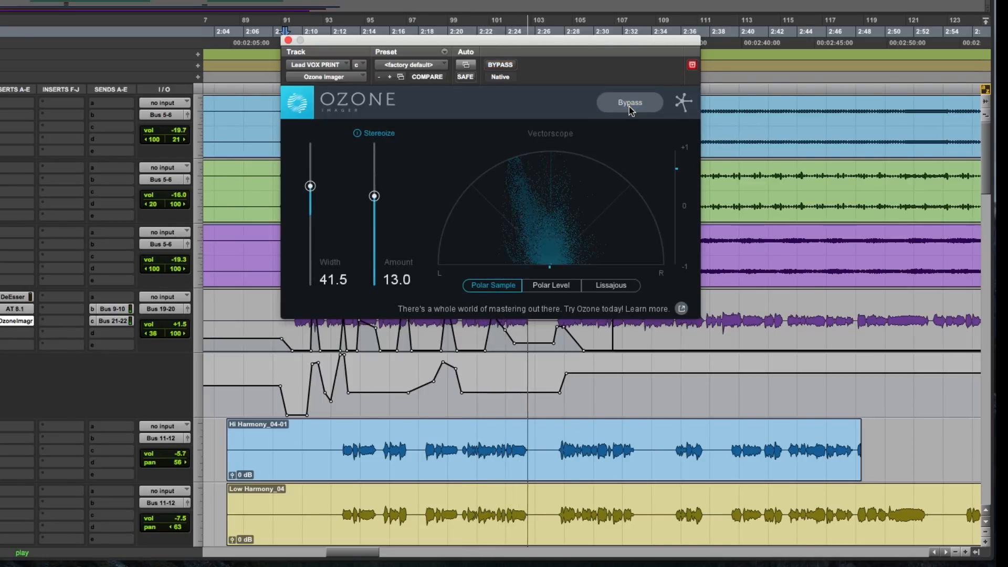